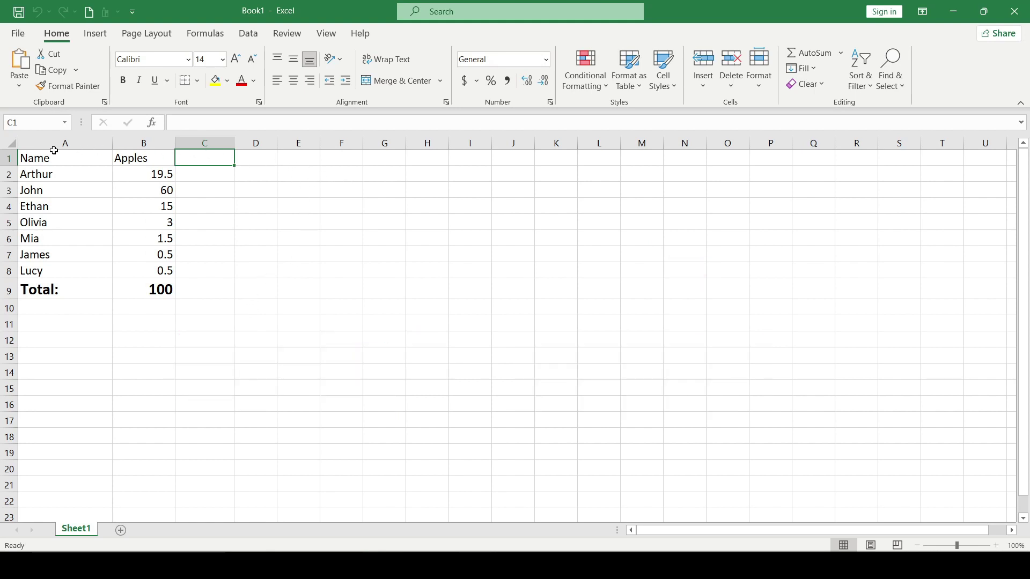
# - Review the names, the Apples column and the Total formula in B9
pyautogui.click(75, 161)
pyautogui.click(132, 160)
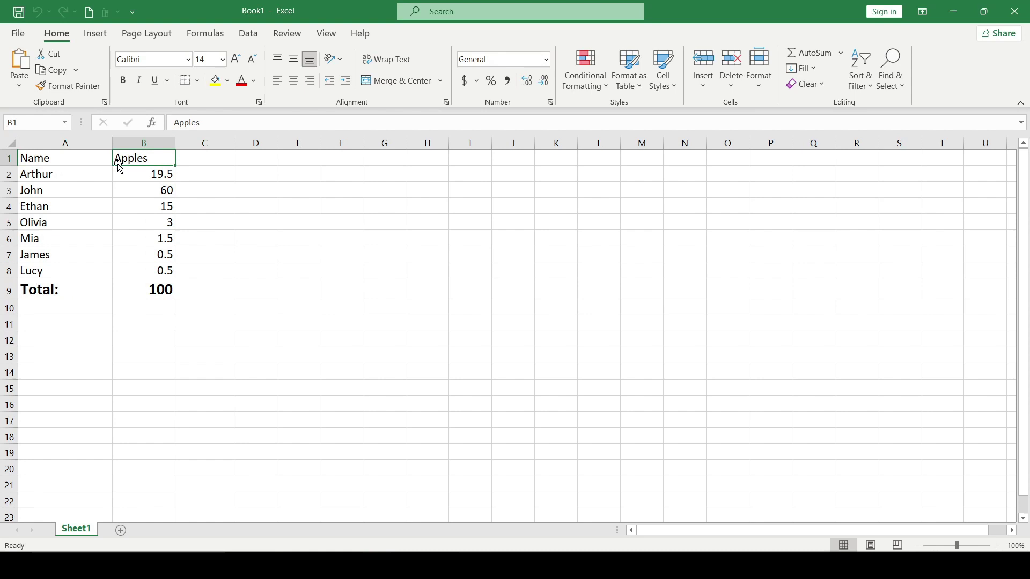
pyautogui.click(81, 179)
pyautogui.click(68, 207)
pyautogui.click(66, 225)
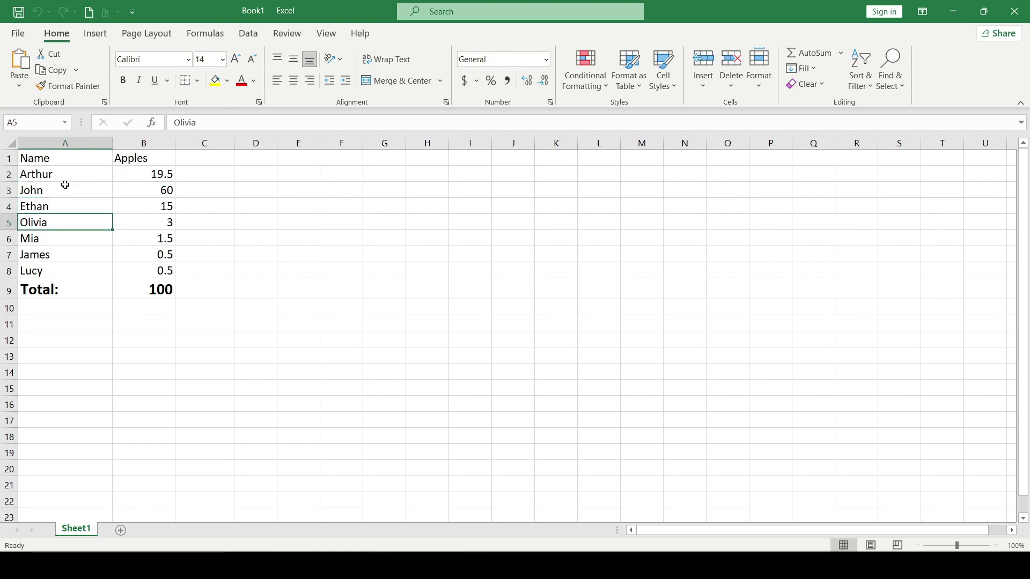
pyautogui.click(43, 289)
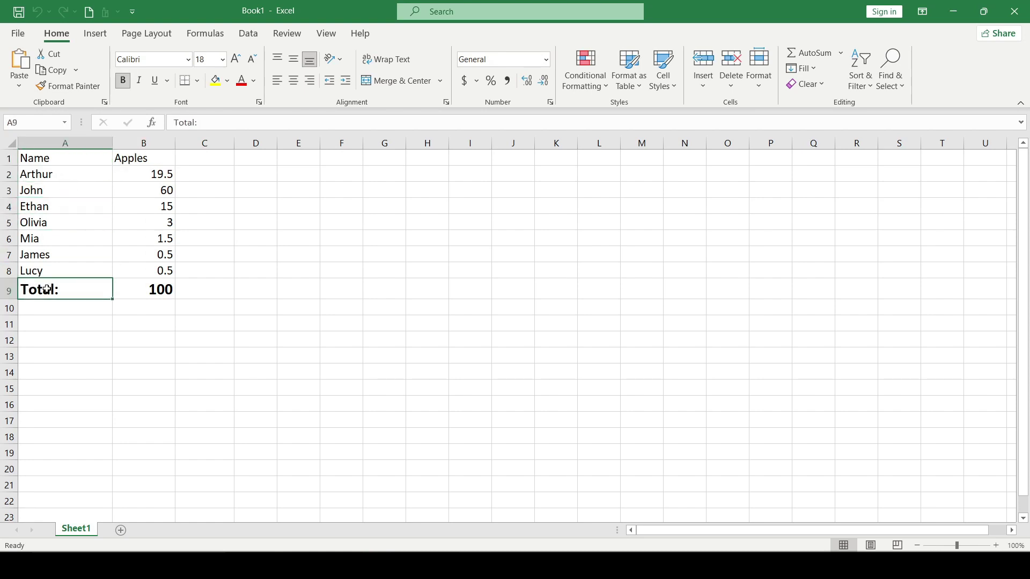
pyautogui.click(165, 293)
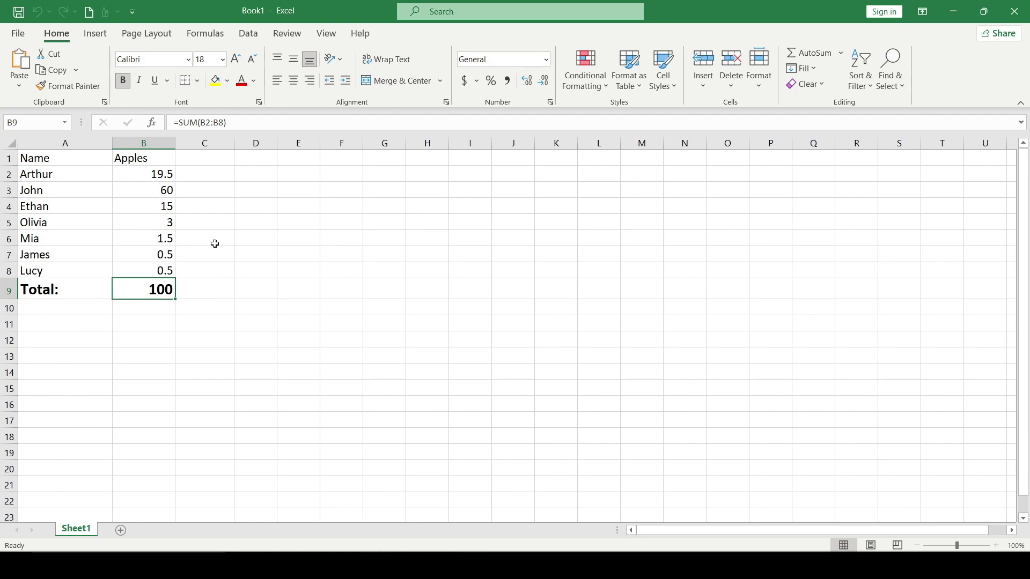
# - Select the range A2:B8, Arthur through Lucy, excluding the Total row
pyautogui.click(76, 174)
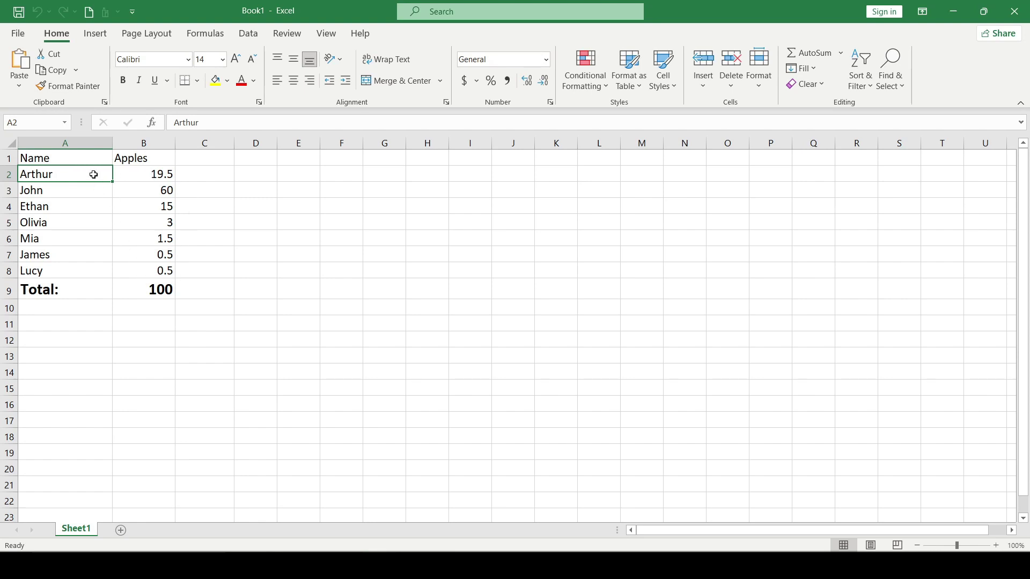
pyautogui.moveTo(96, 177); pyautogui.dragTo(151, 271)
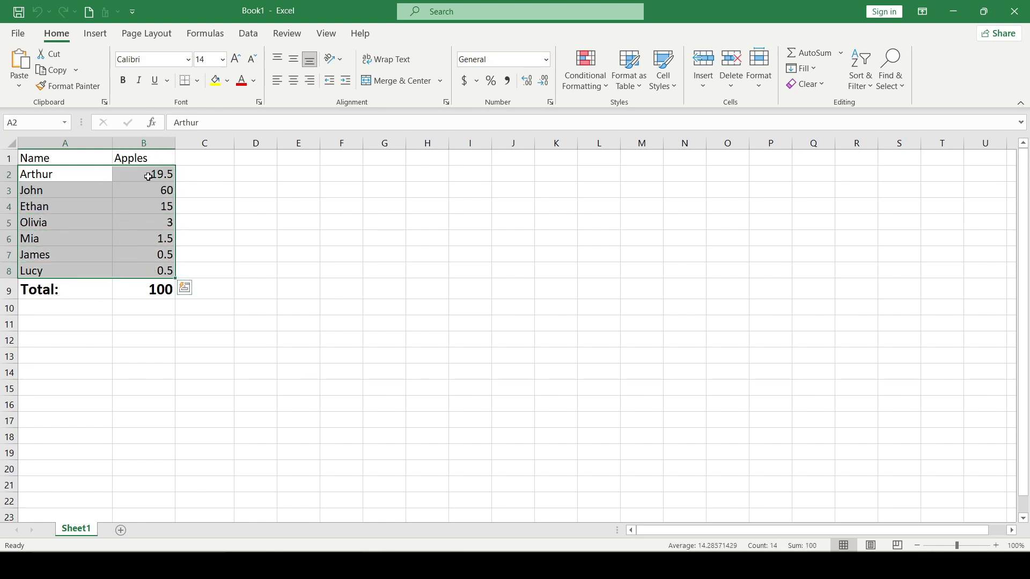
pyautogui.click(205, 174)
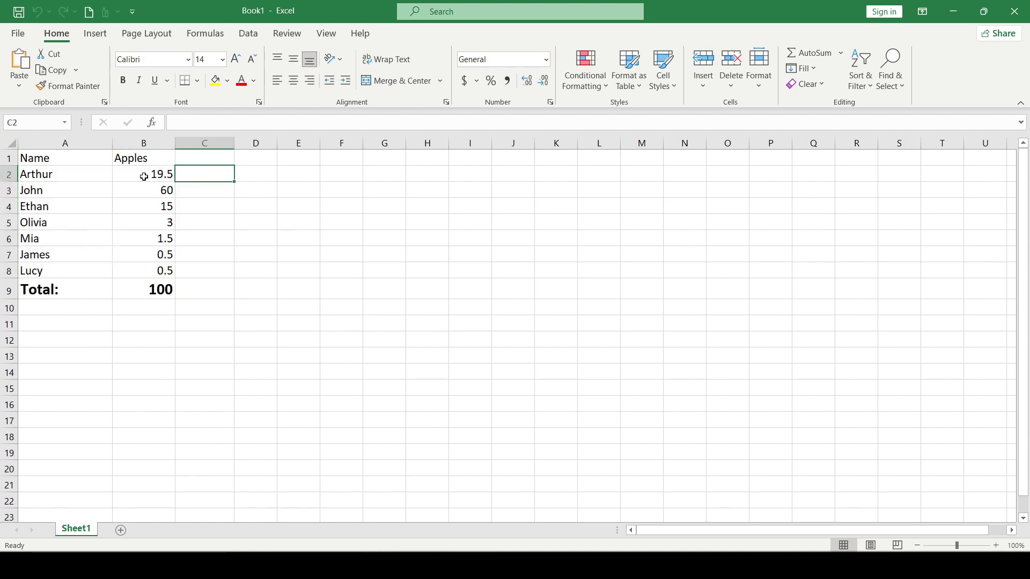
pyautogui.click(69, 179)
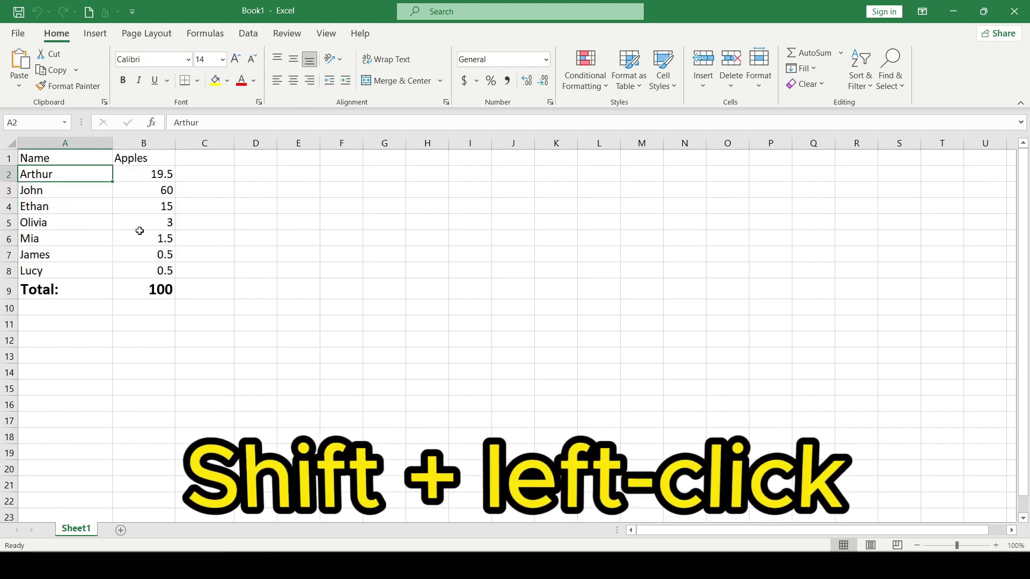
pyautogui.keyDown('shift'); pyautogui.click(135, 273); pyautogui.keyUp('shift')
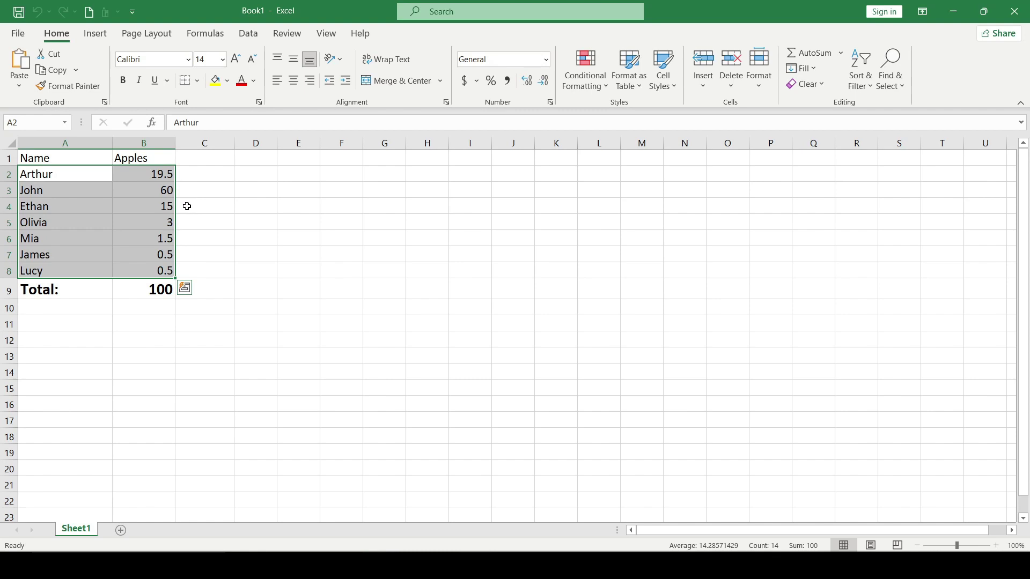
# - Insert a 3-D Pie chart of the apple counts per name
pyautogui.click(95, 34)
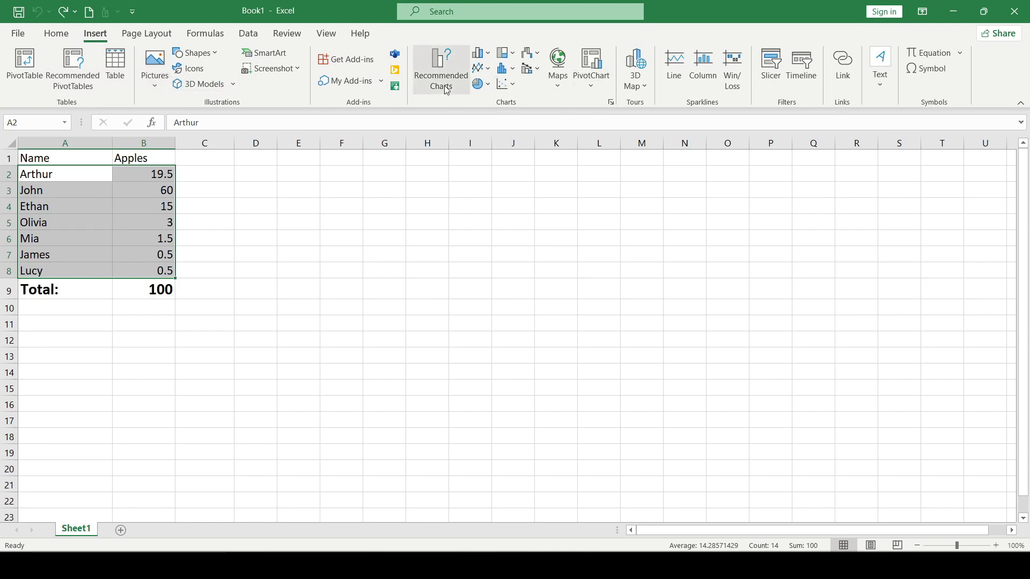
pyautogui.click(488, 88)
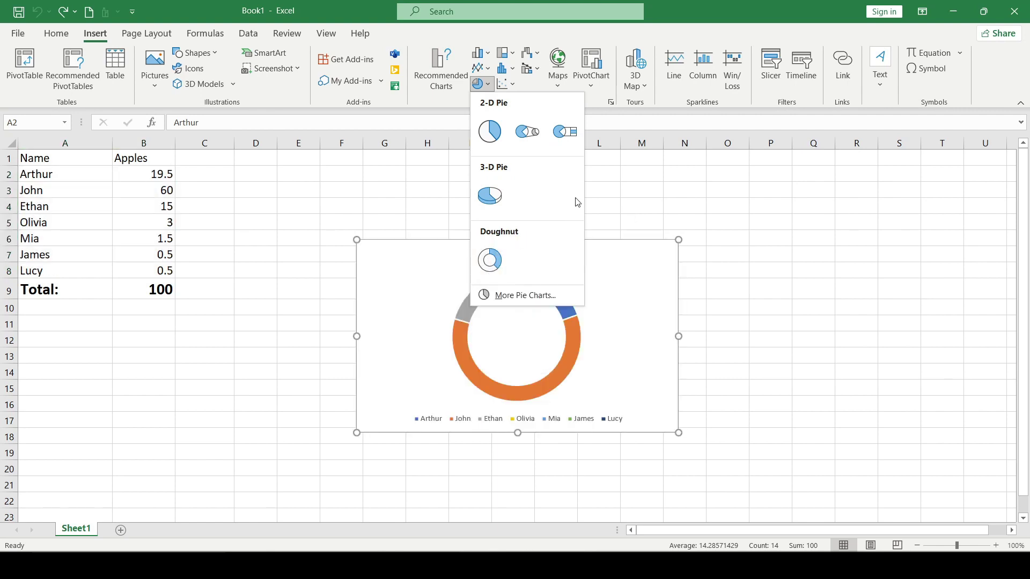
pyautogui.click(489, 196)
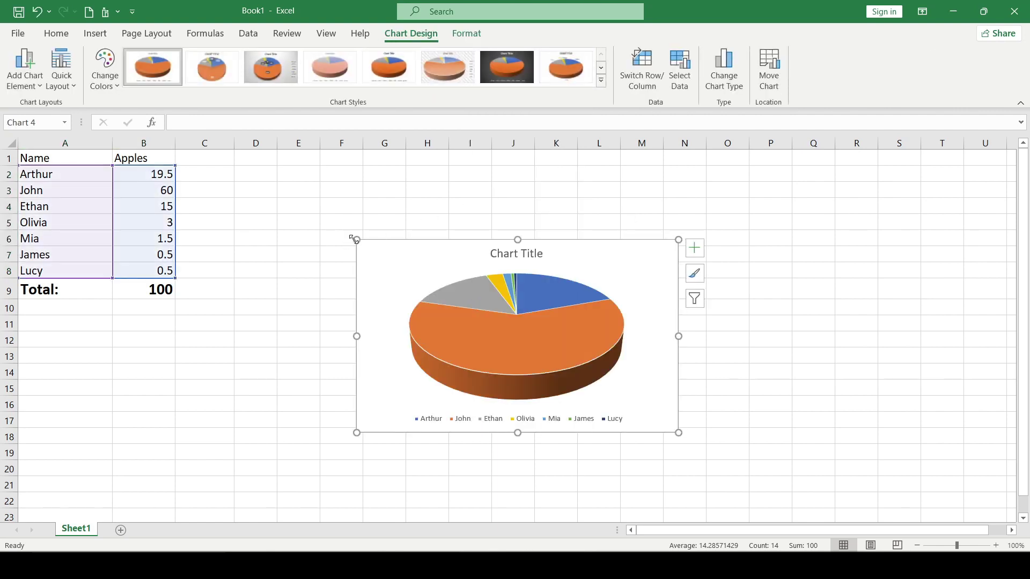
# - Enlarge the 3-D pie chart and move it up and left toward the table
pyautogui.moveTo(353, 238); pyautogui.dragTo(249, 186)
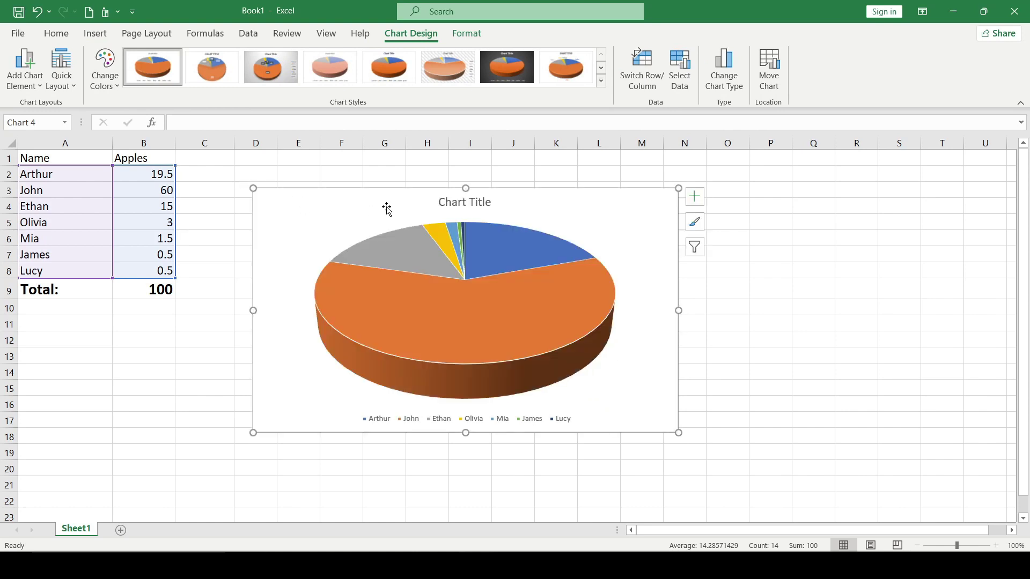
pyautogui.moveTo(386, 208)
pyautogui.mouseDown()
pyautogui.moveTo(349, 186)
pyautogui.moveTo(360, 180)
pyautogui.mouseUp()
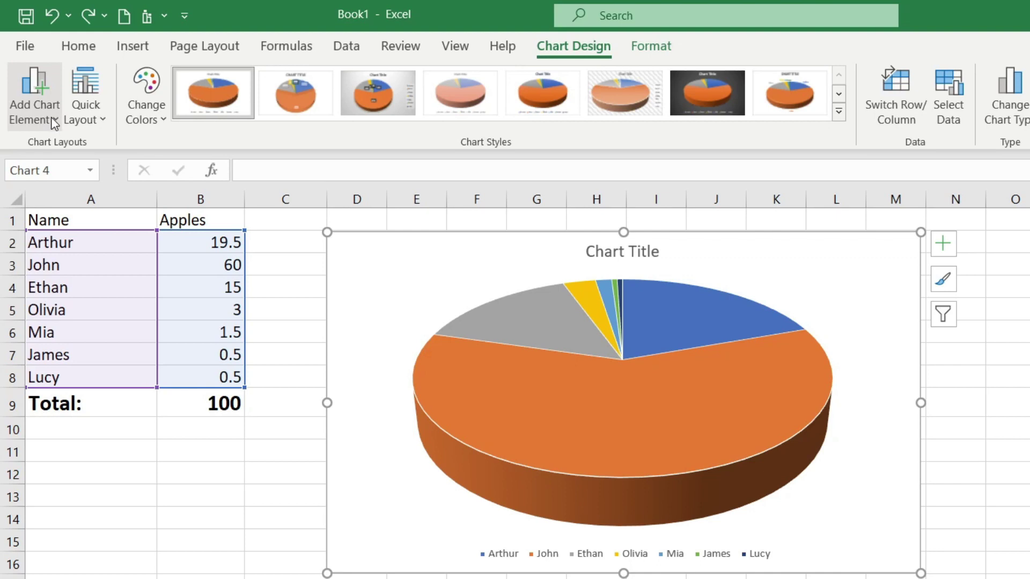
# - Replace the 'Chart Title' placeholder text with 'Apple Wars'
pyautogui.click(54, 125)
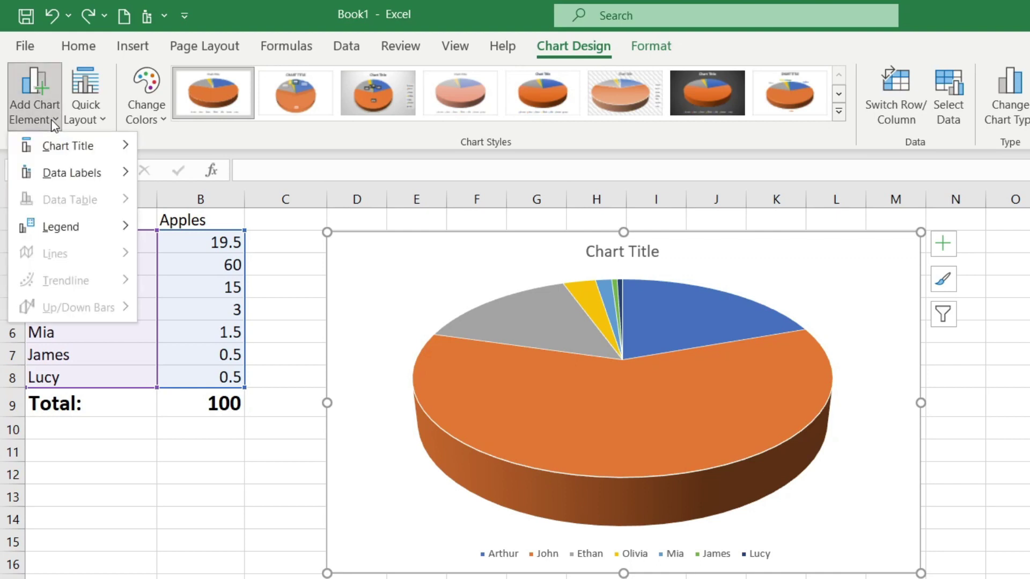
pyautogui.moveTo(50, 139)
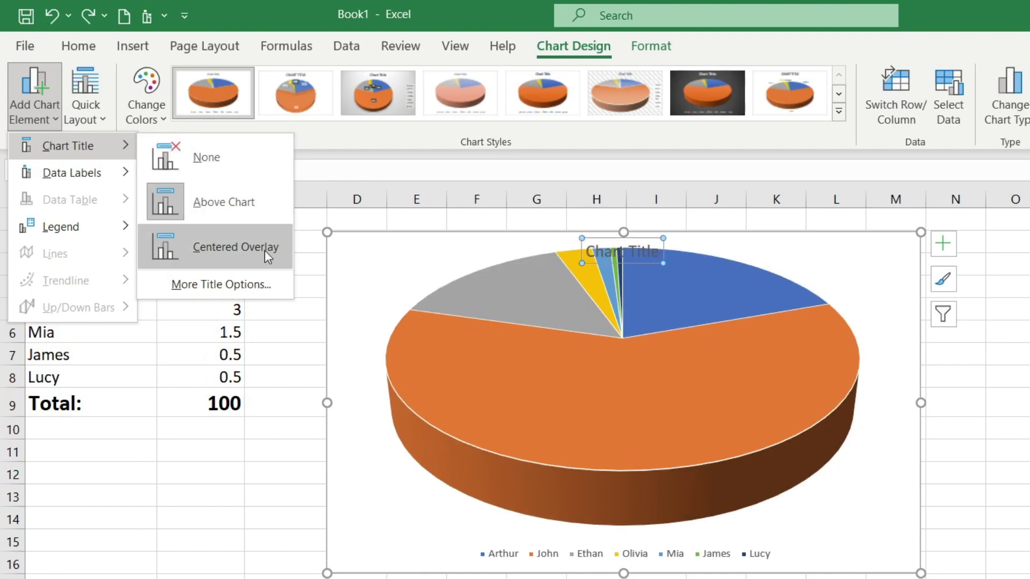
pyautogui.click(224, 202)
pyautogui.doubleClick(604, 252)
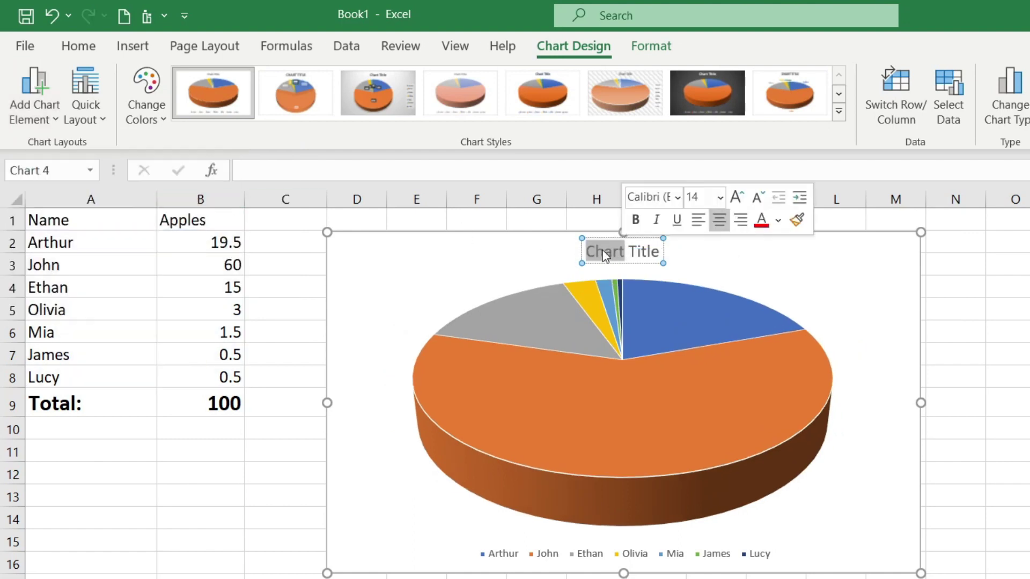
pyautogui.click(595, 251)
pyautogui.moveTo(594, 247); pyautogui.dragTo(660, 251)
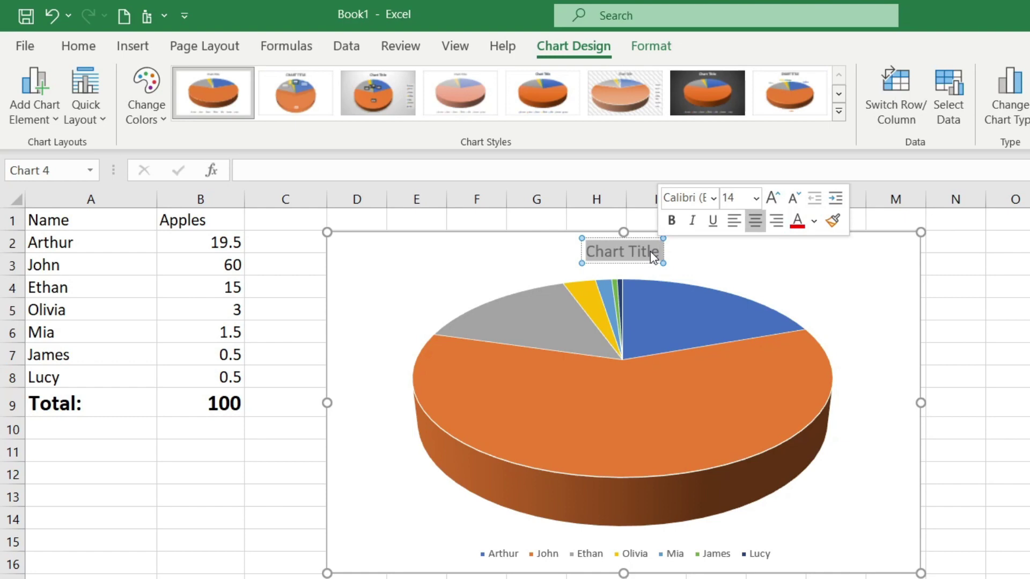
pyautogui.write('Apple')
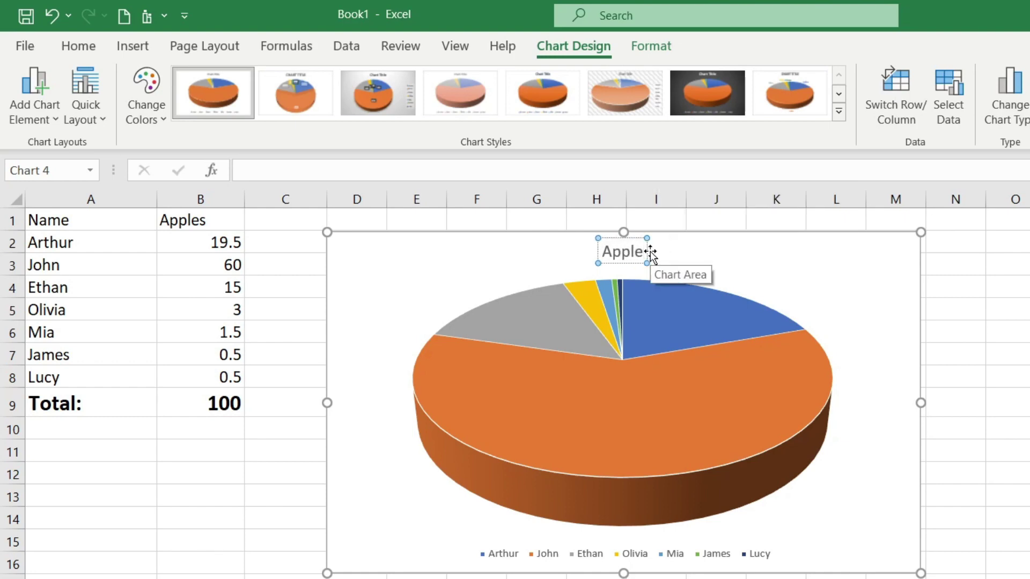
pyautogui.write(' Wars')
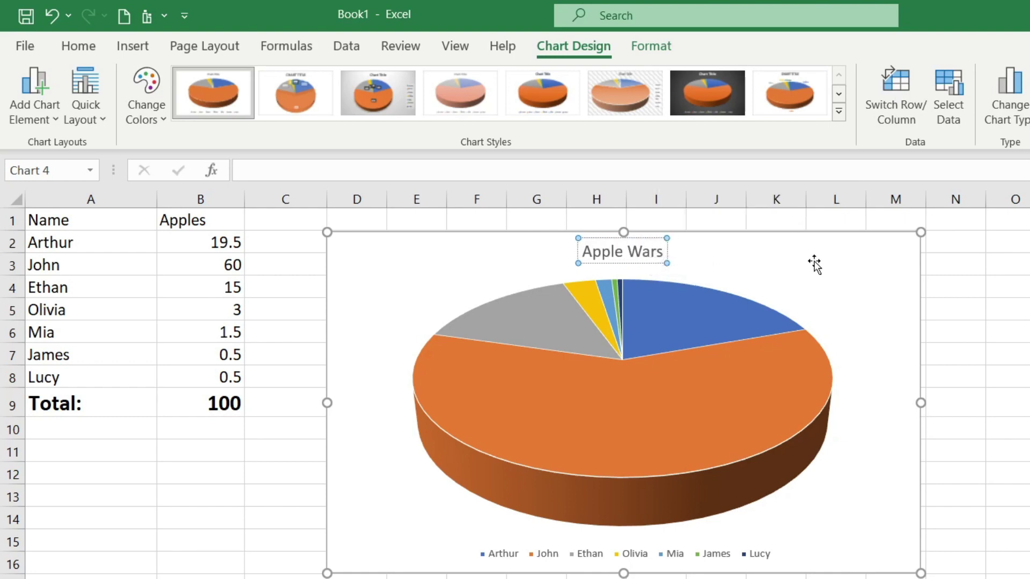
# - Add Best Fit data labels showing the apple count on each slice
pyautogui.click(814, 264)
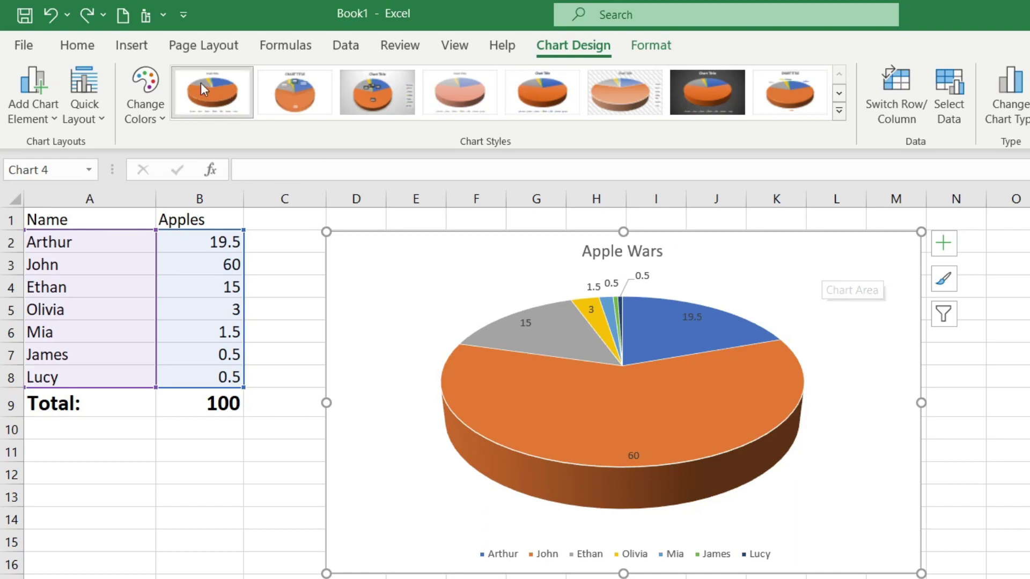
pyautogui.click(54, 119)
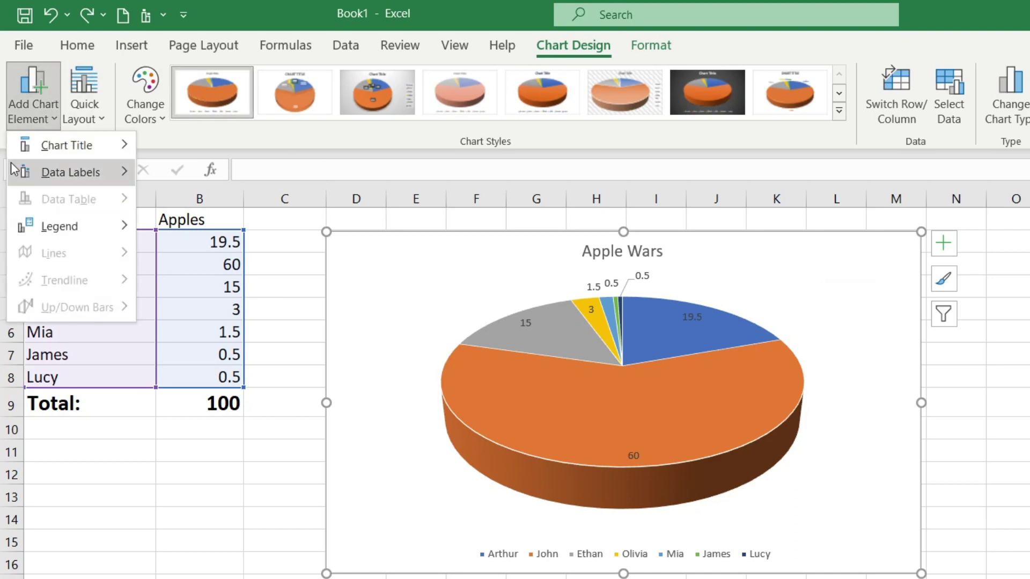
pyautogui.moveTo(46, 172)
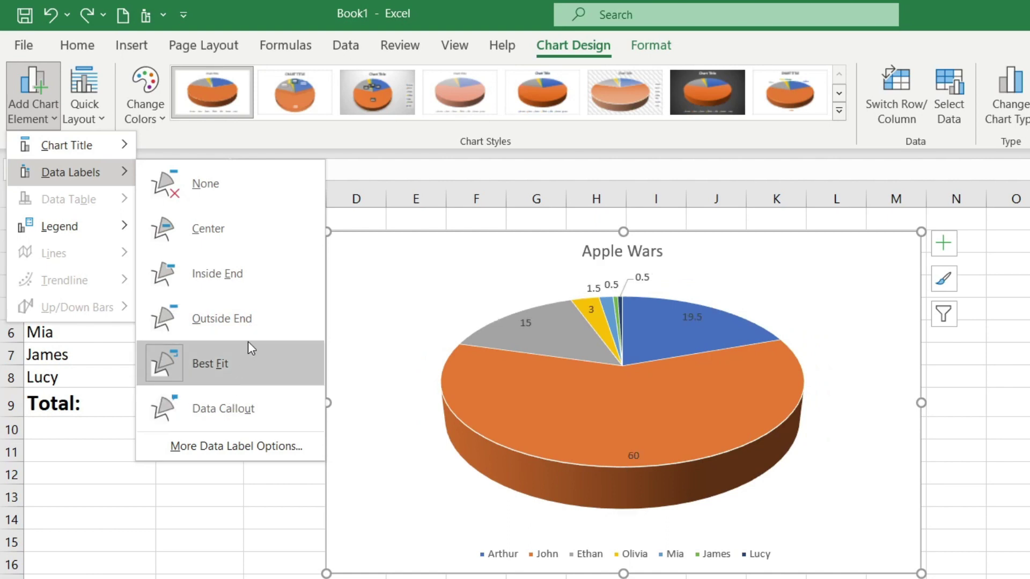
pyautogui.click(229, 363)
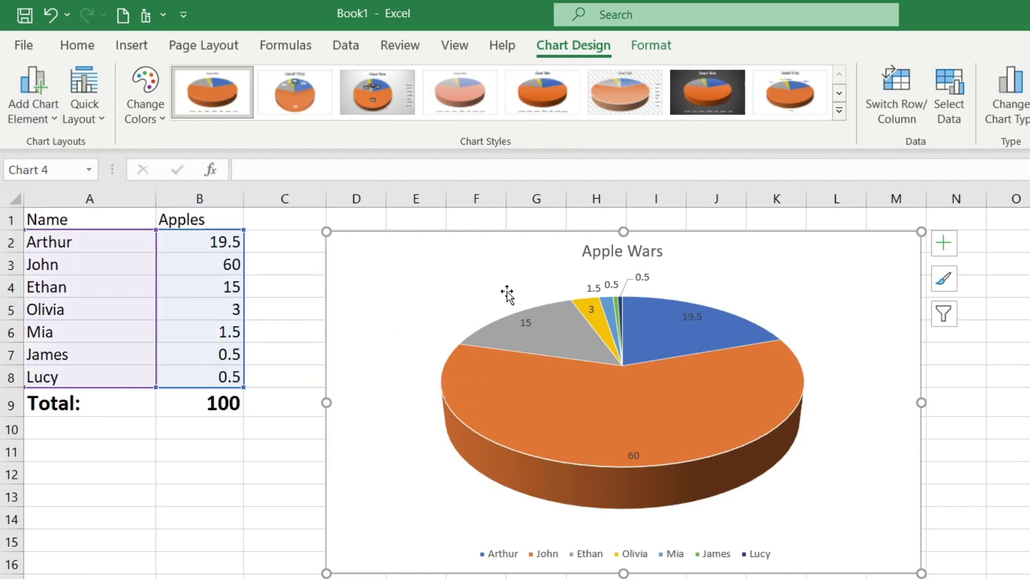
# - Set the chart title, data labels and legend to font size 16
pyautogui.click(649, 252)
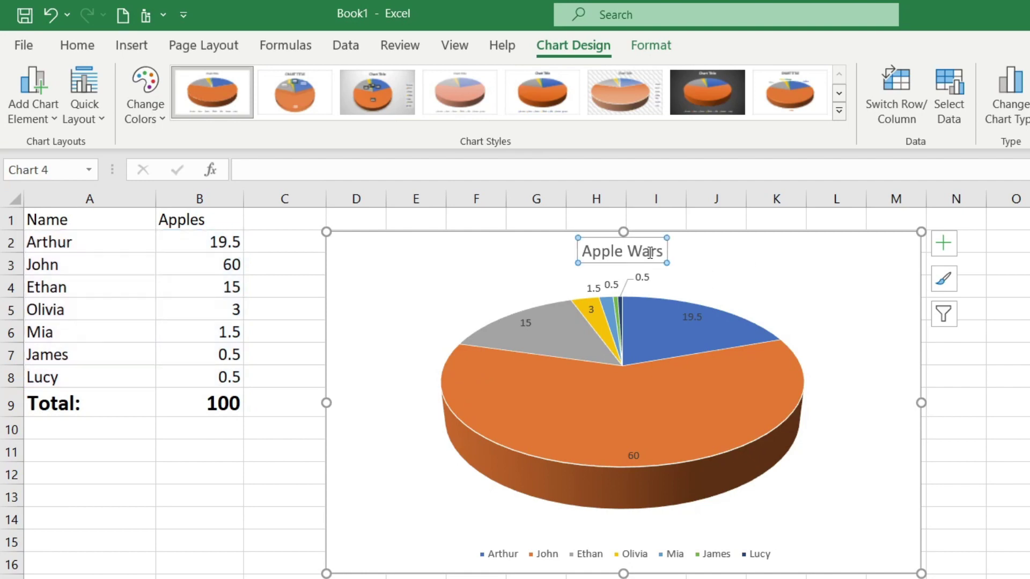
pyautogui.click(77, 45)
pyautogui.click(309, 81)
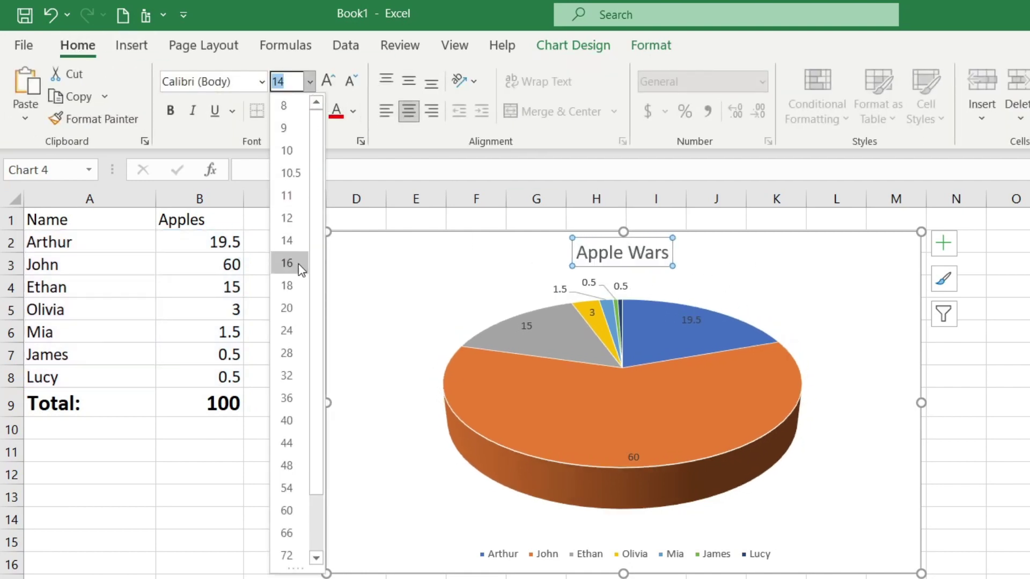
pyautogui.click(299, 264)
pyautogui.click(559, 289)
pyautogui.click(309, 82)
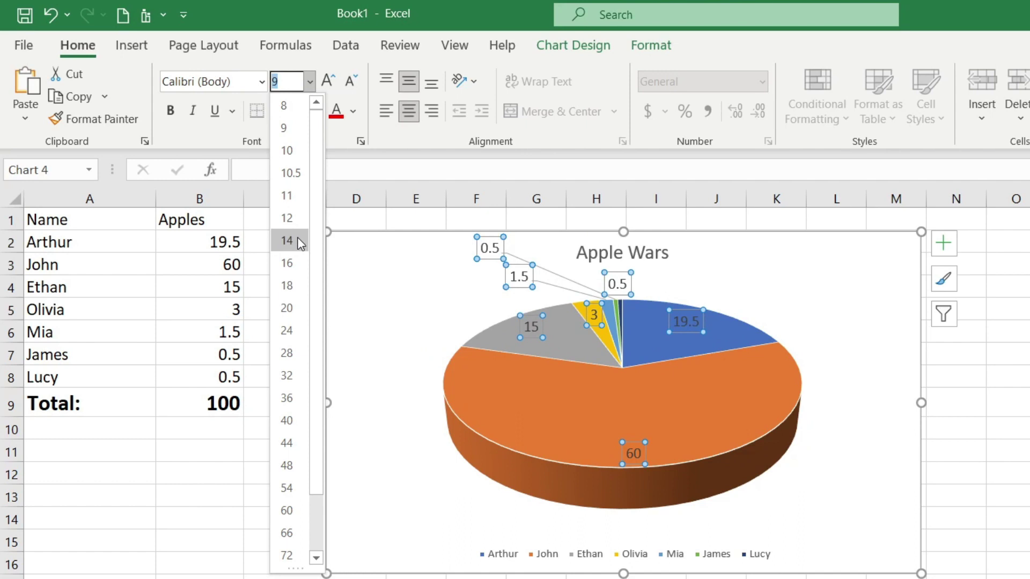
pyautogui.click(298, 263)
pyautogui.click(692, 555)
pyautogui.click(309, 82)
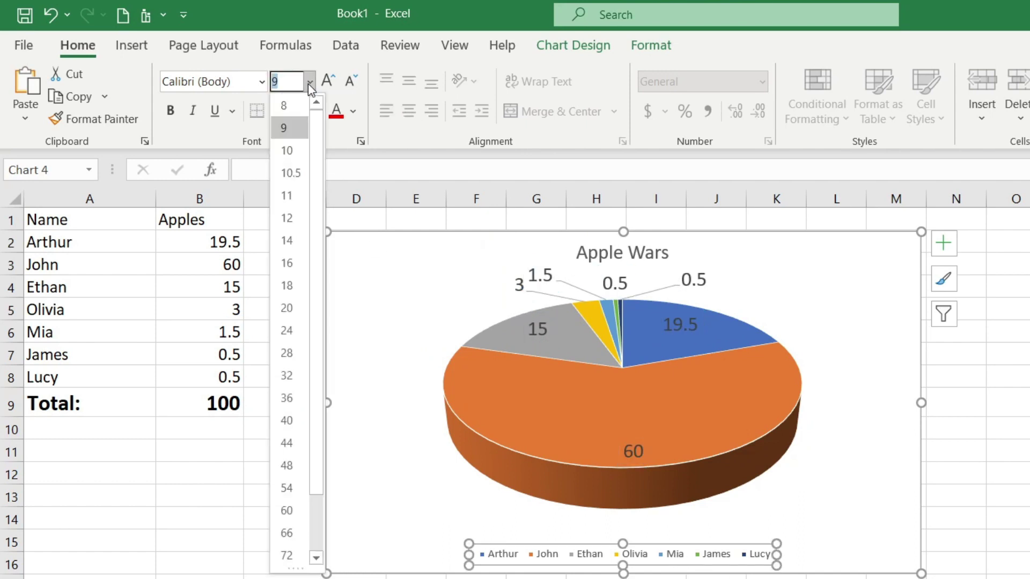
pyautogui.click(293, 263)
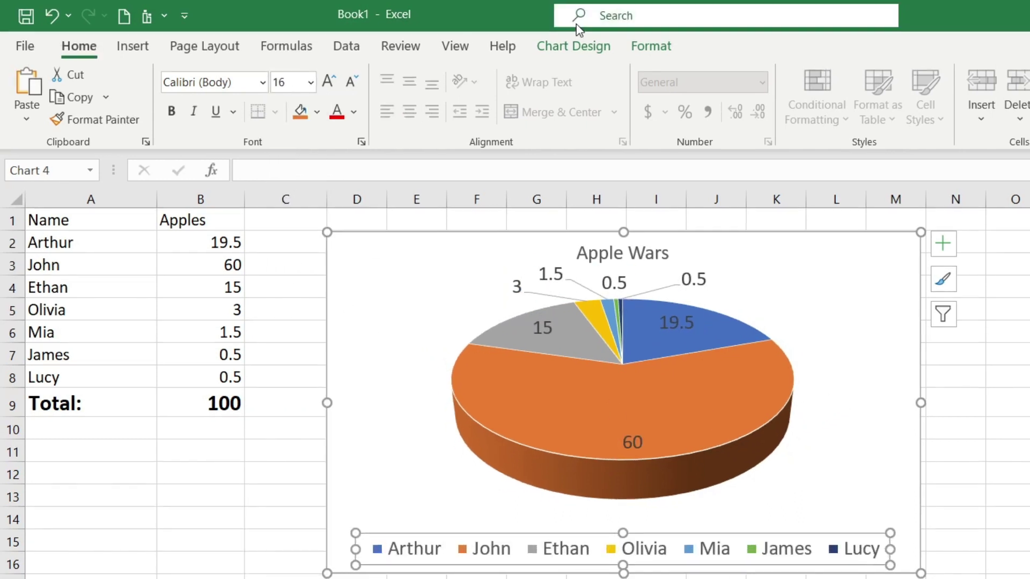
pyautogui.click(577, 47)
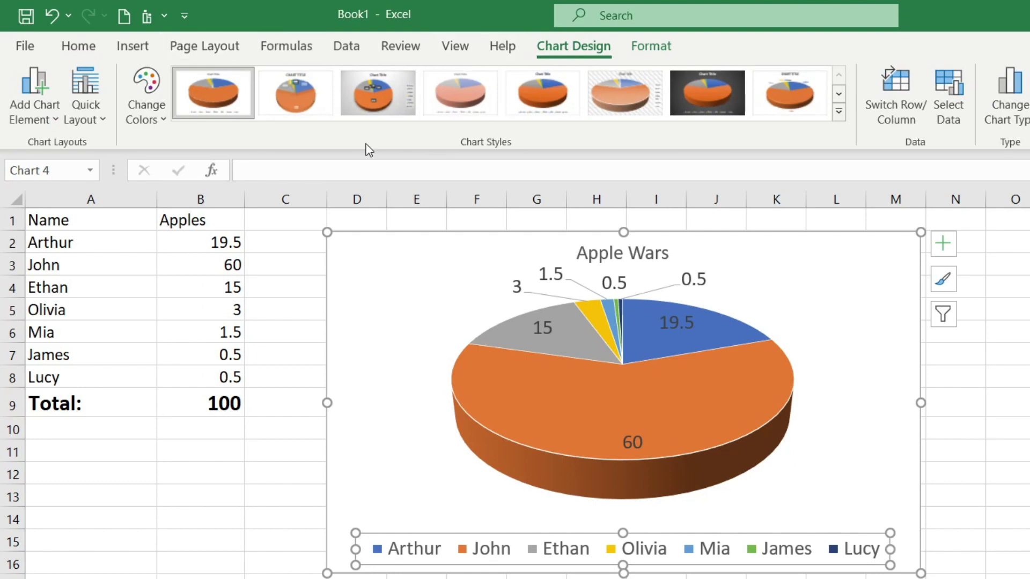
# - Apply Quick Layout 2 for percentage labels and a top legend
pyautogui.click(99, 113)
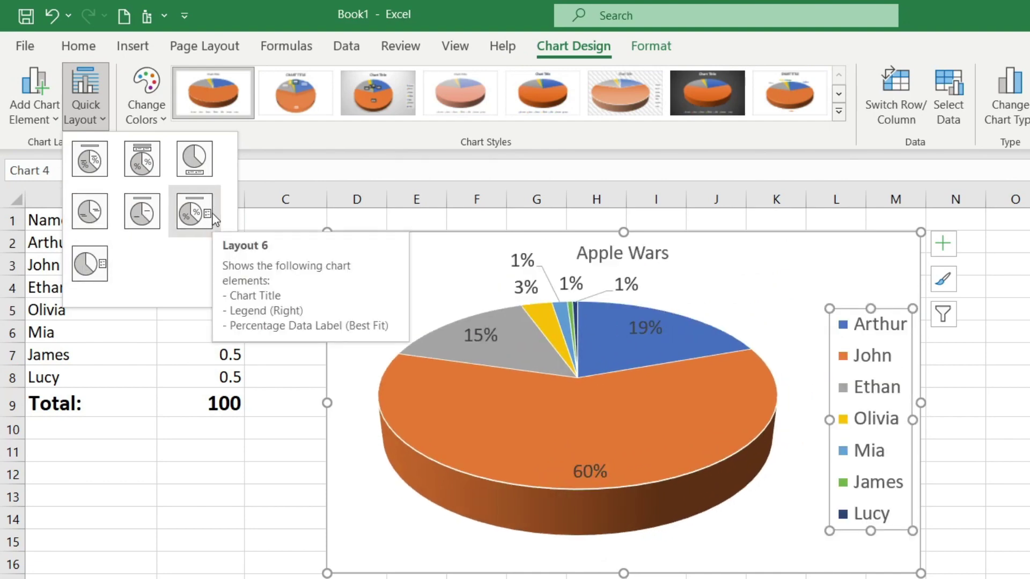
pyautogui.click(155, 171)
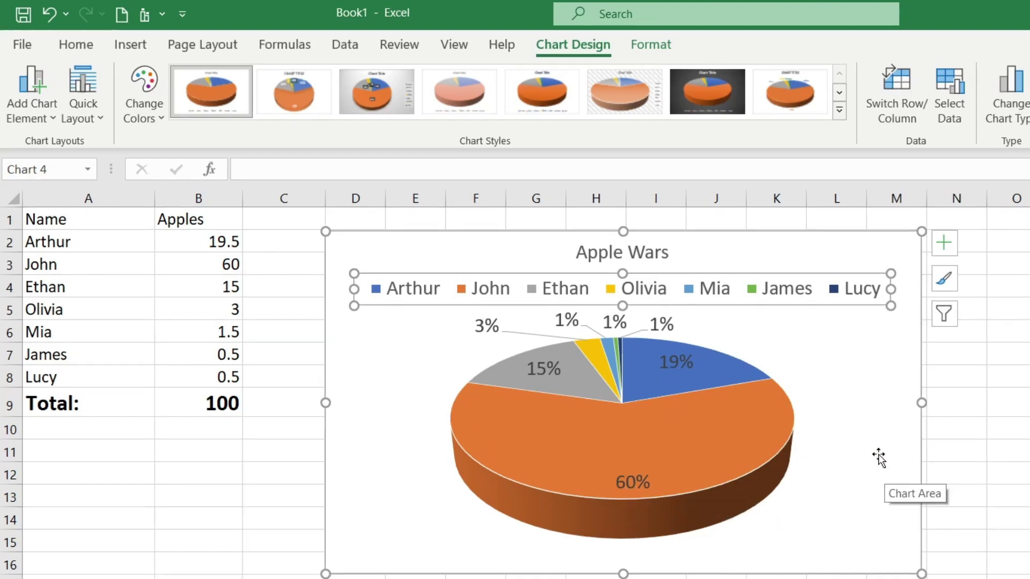
pyautogui.click(160, 121)
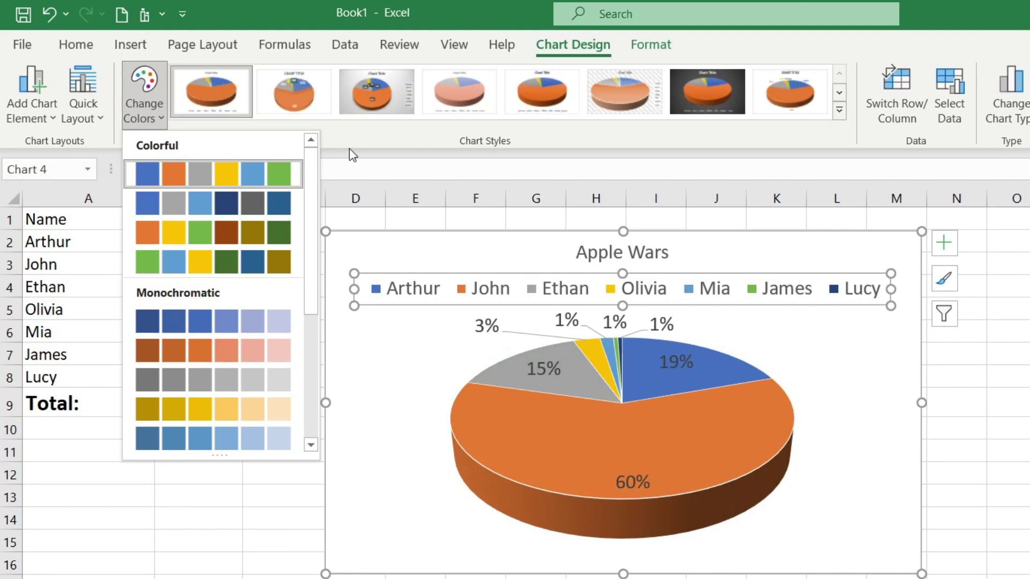
pyautogui.click(372, 138)
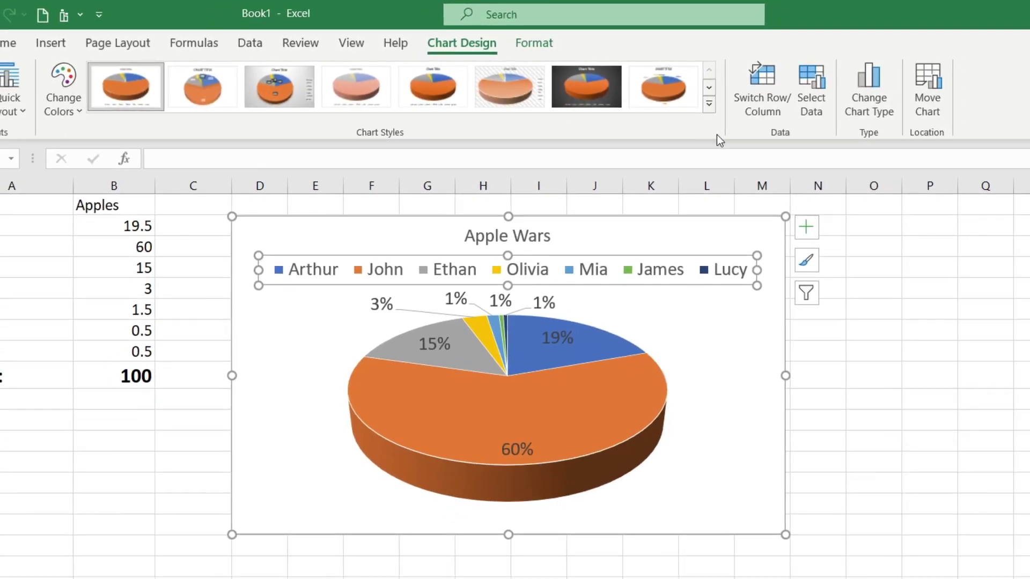
# - Change the chart type to Pie of Pie
pyautogui.click(867, 111)
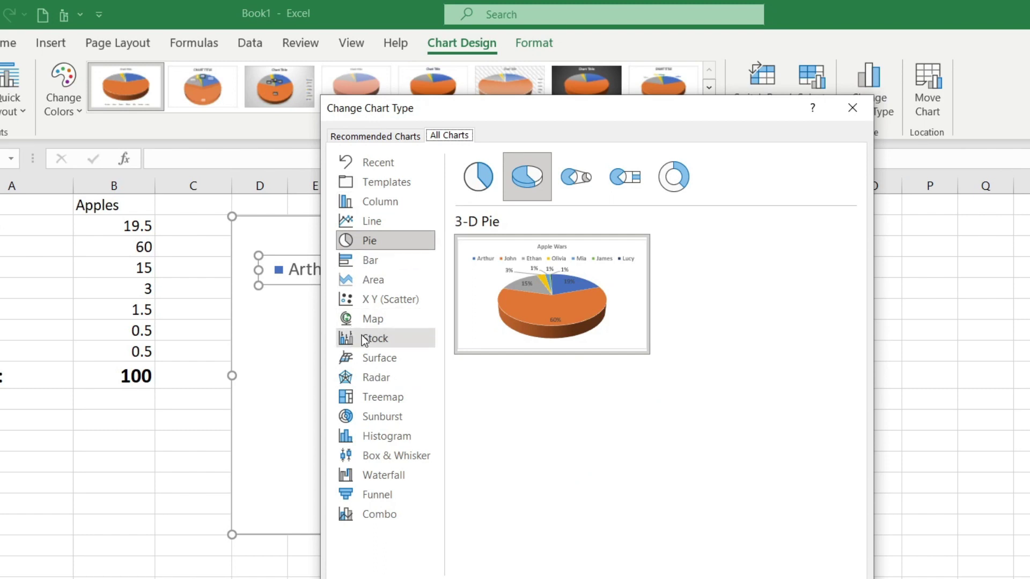
pyautogui.click(379, 240)
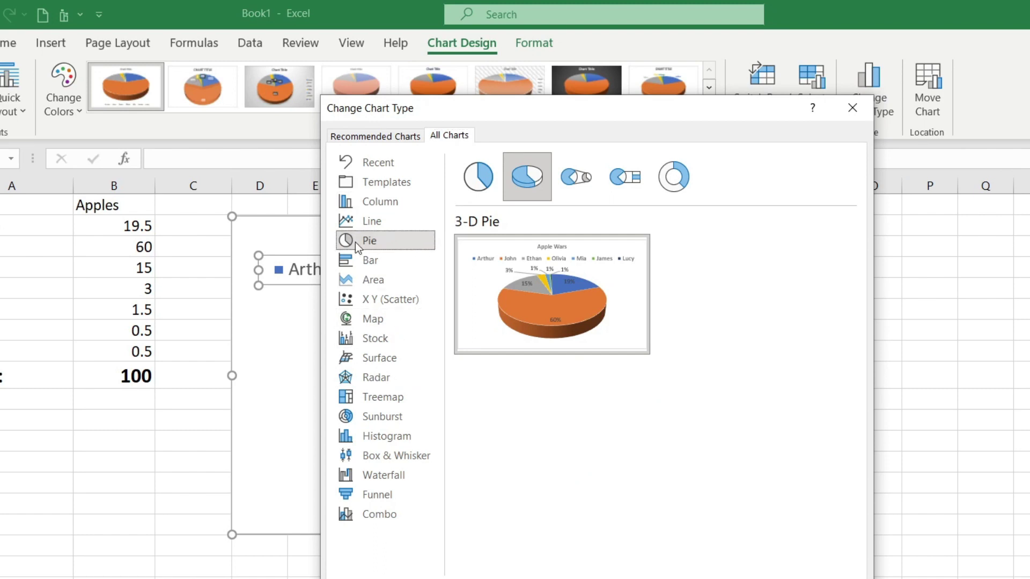
pyautogui.click(574, 173)
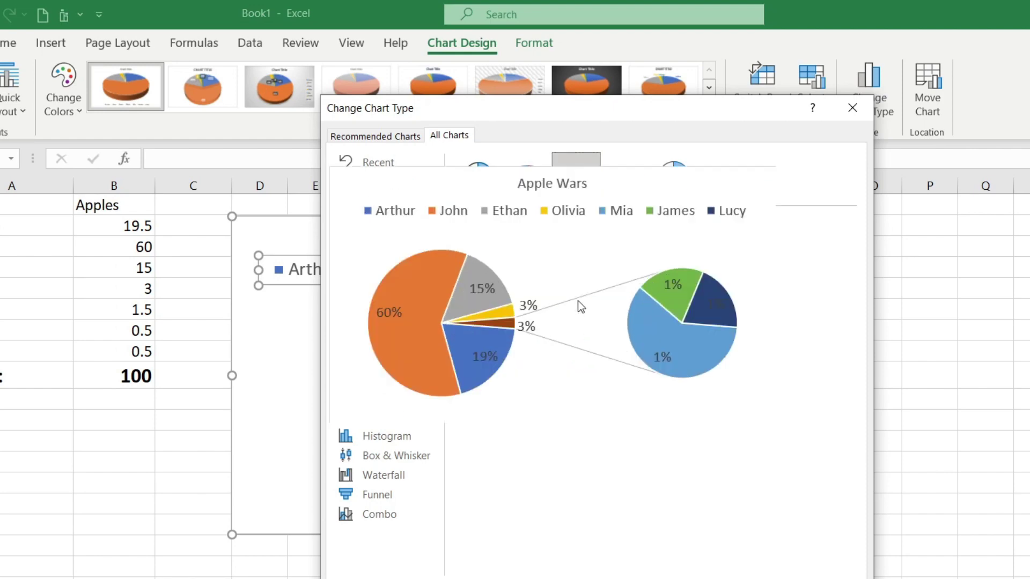
pyautogui.press('Return')
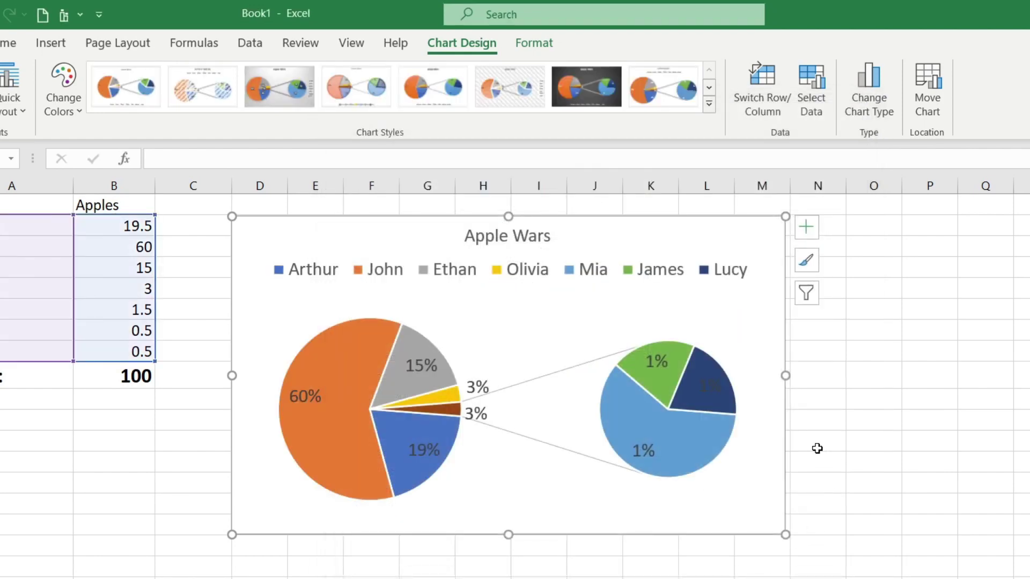